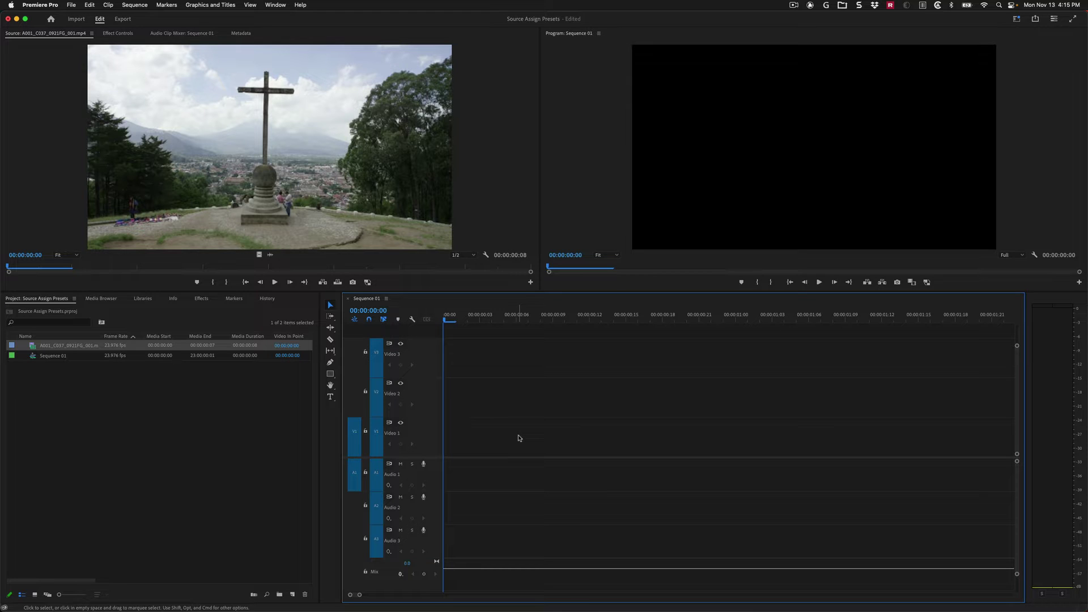
Step: Open the keyboard shortcuts editor and display the assignments that use the Option modifier
click(40, 5)
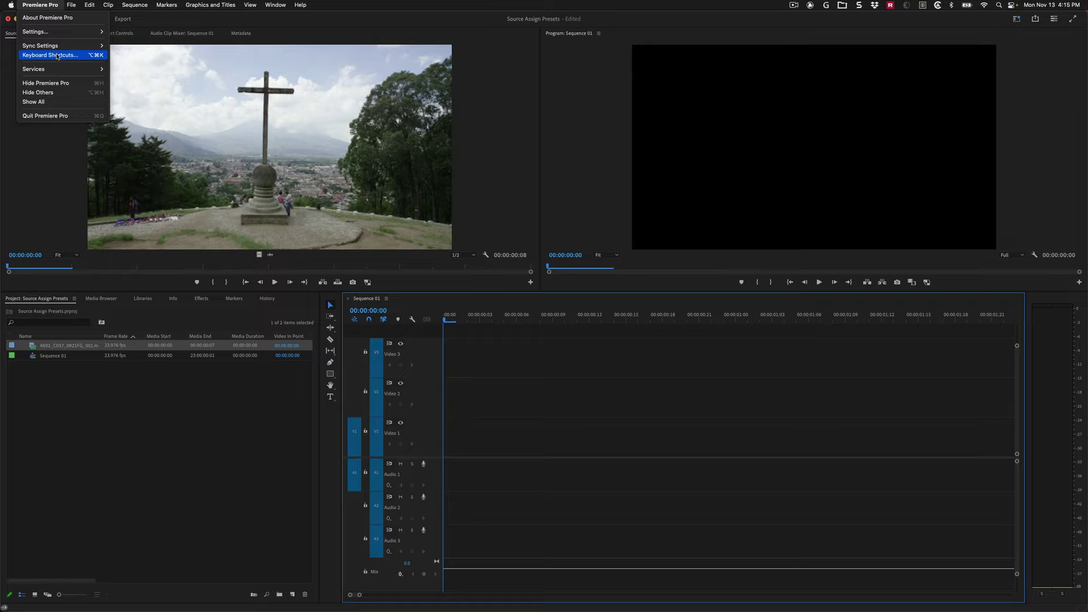
click(57, 56)
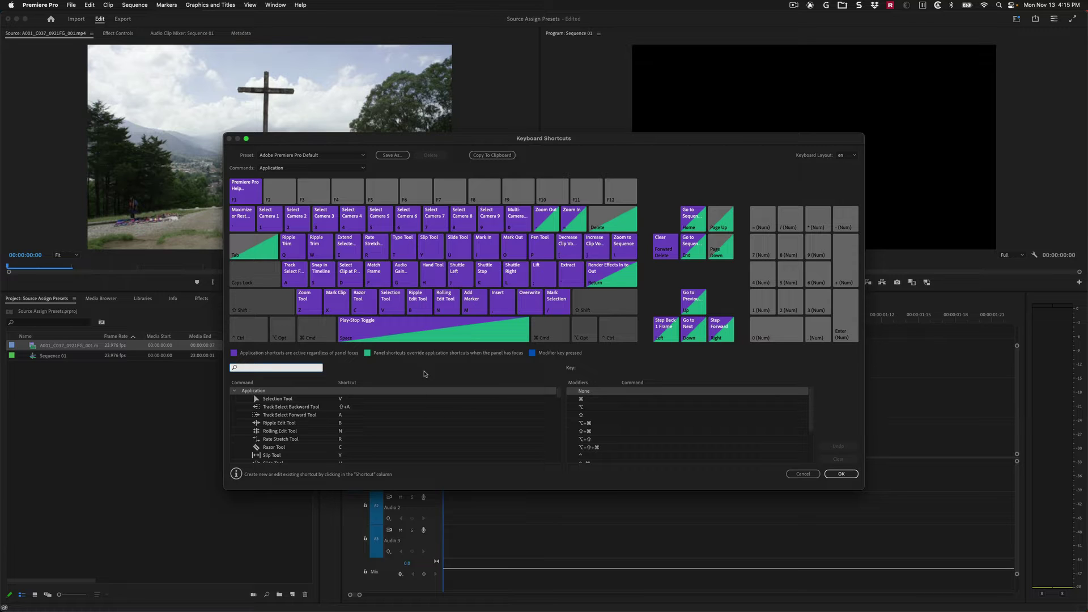
click(284, 329)
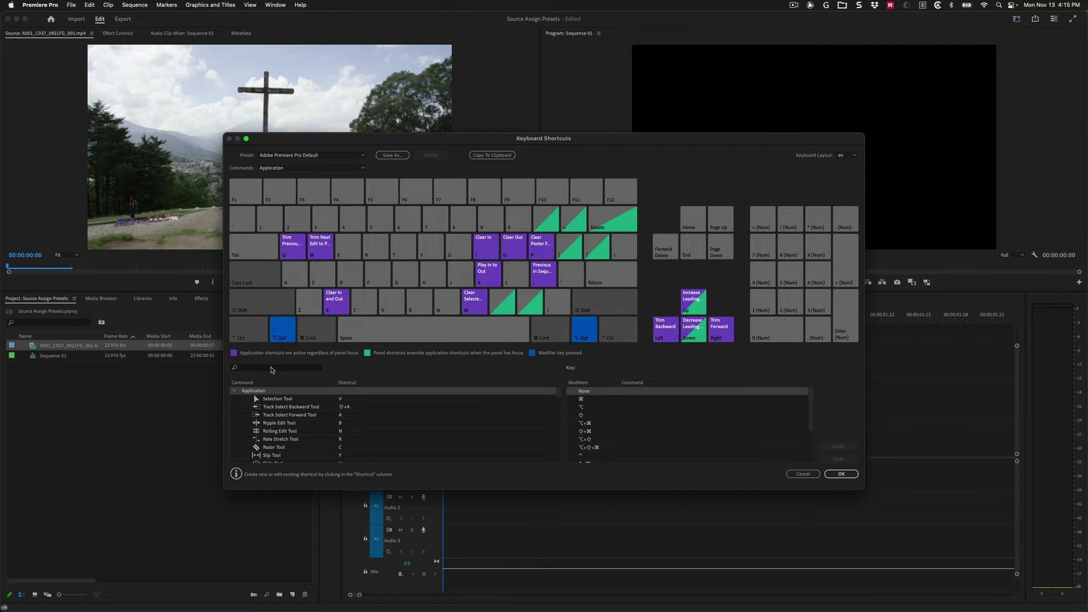
Step: Search the shortcut commands for "source assi" and look through the source assignment commands
click(271, 368)
text(siouy)
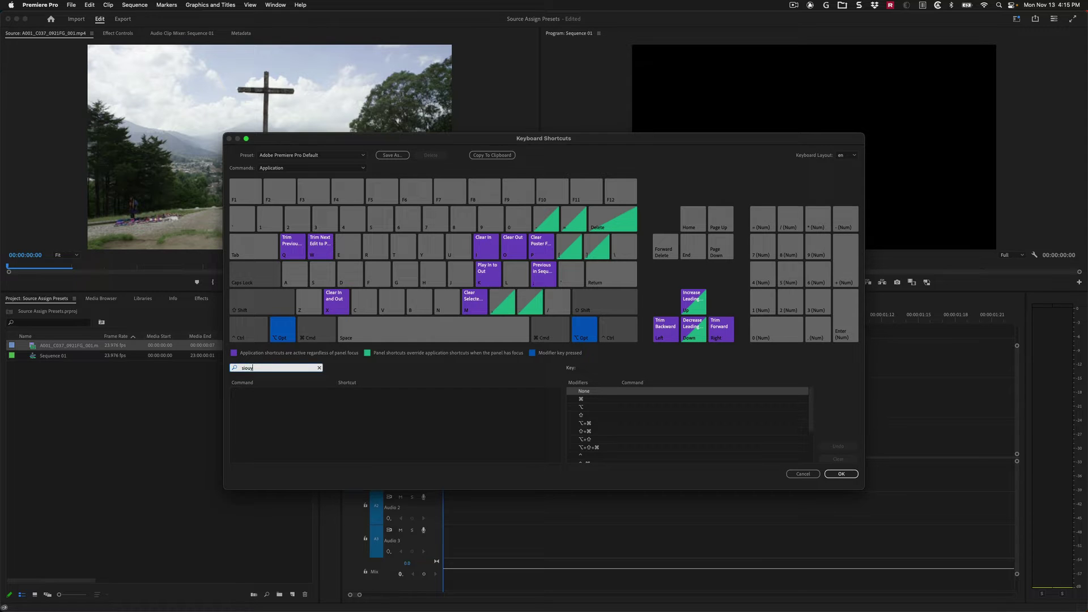
key(BackSpace)
key(BackSpace)
key(BackSpace)
key(BackSpace)
text(ource ass)
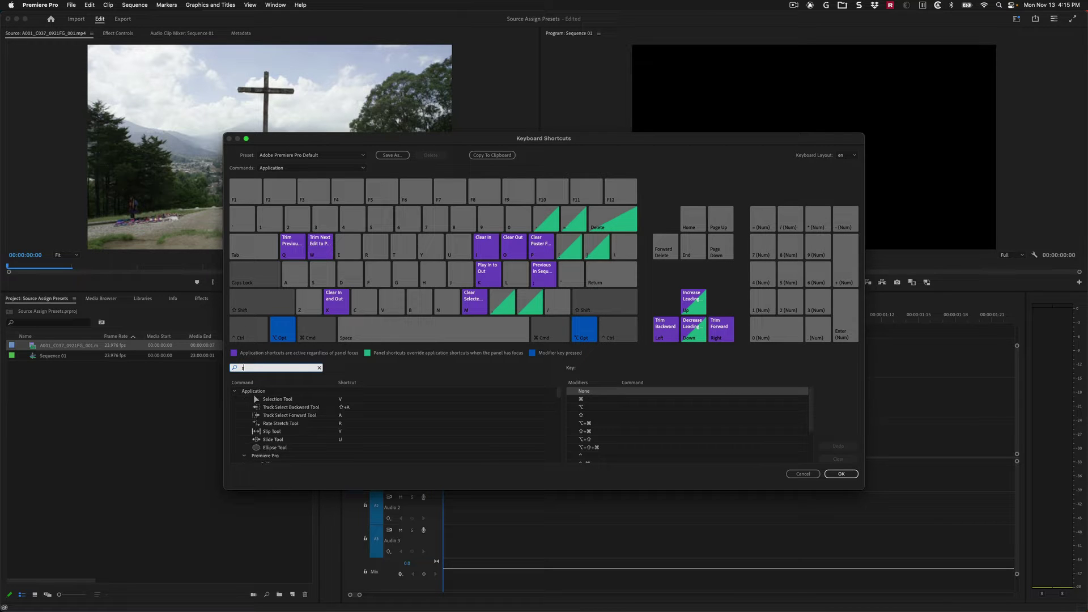
text(i)
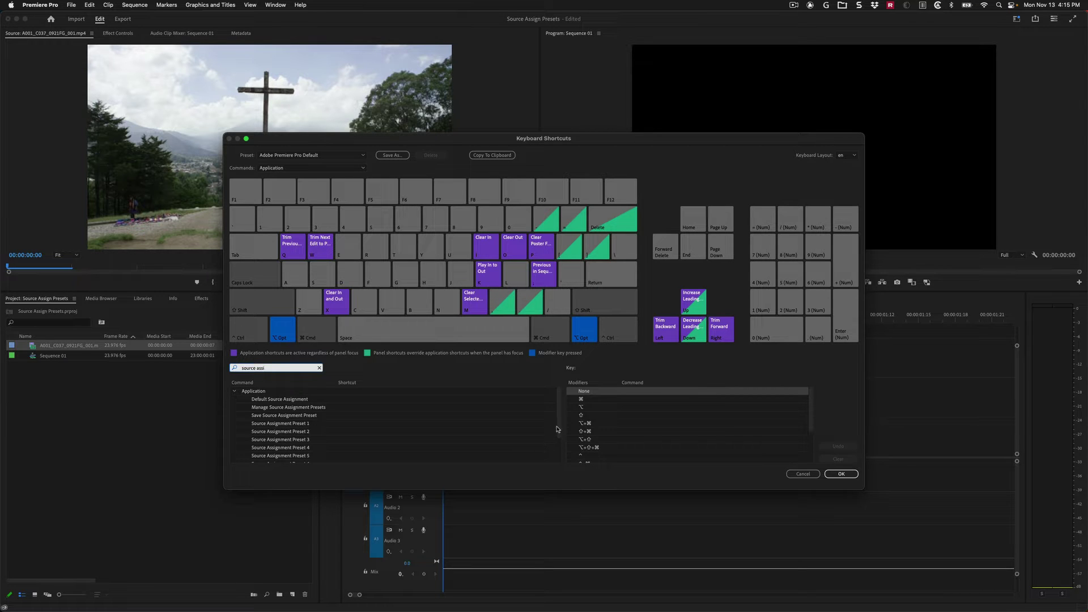
scroll(559, 432, down, 1)
scroll(559, 432, up, 1)
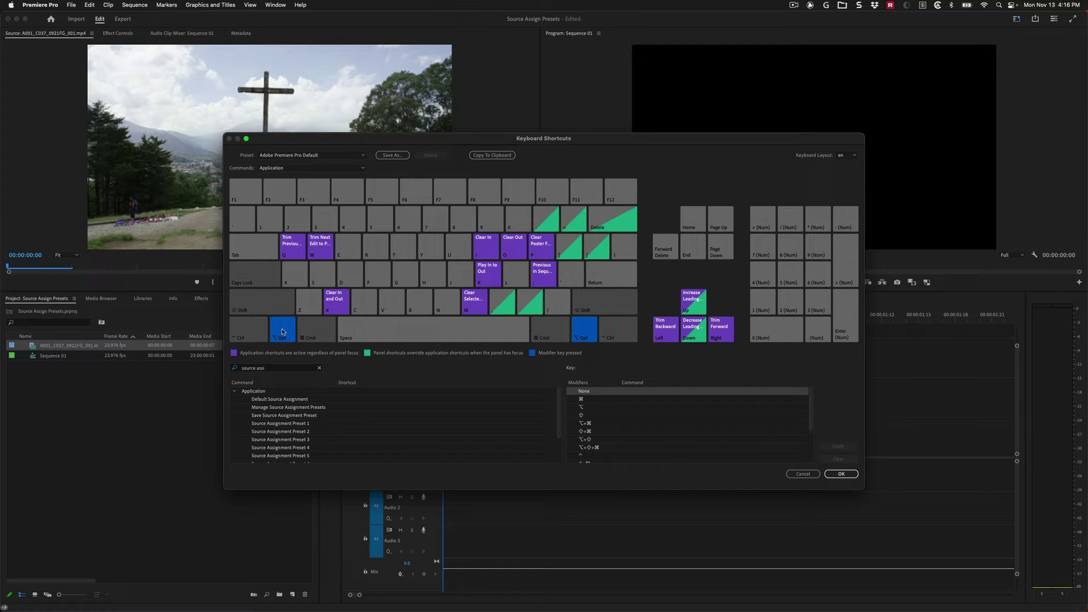
Step: Assign Option+1, Option+2 and Option+3 to Source Assignment Preset 1, 2 and 3
drag(285, 425, 271, 222)
key(alt)
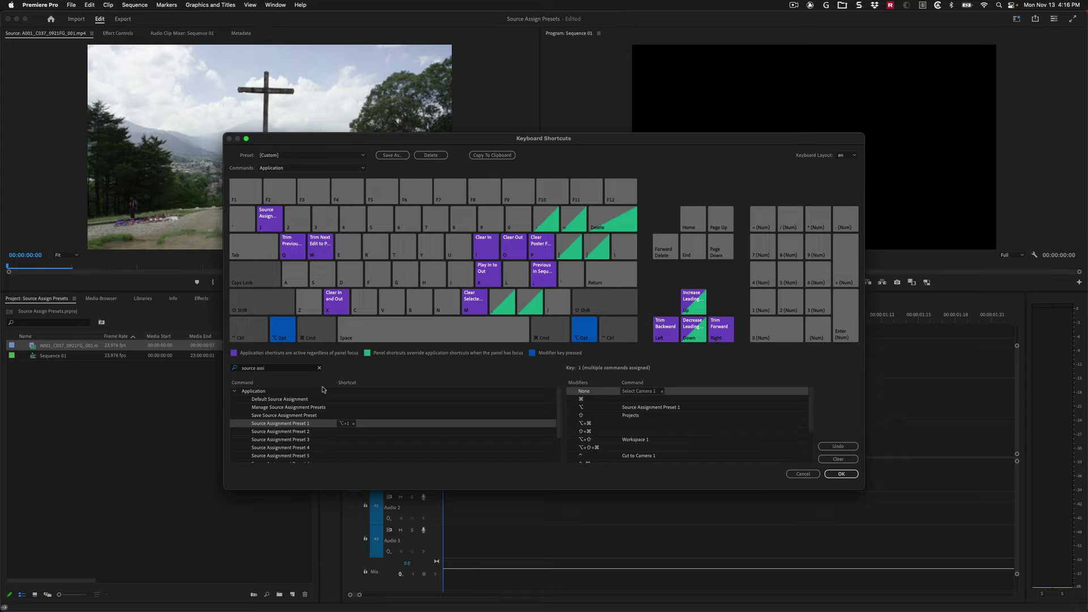
drag(290, 434, 300, 220)
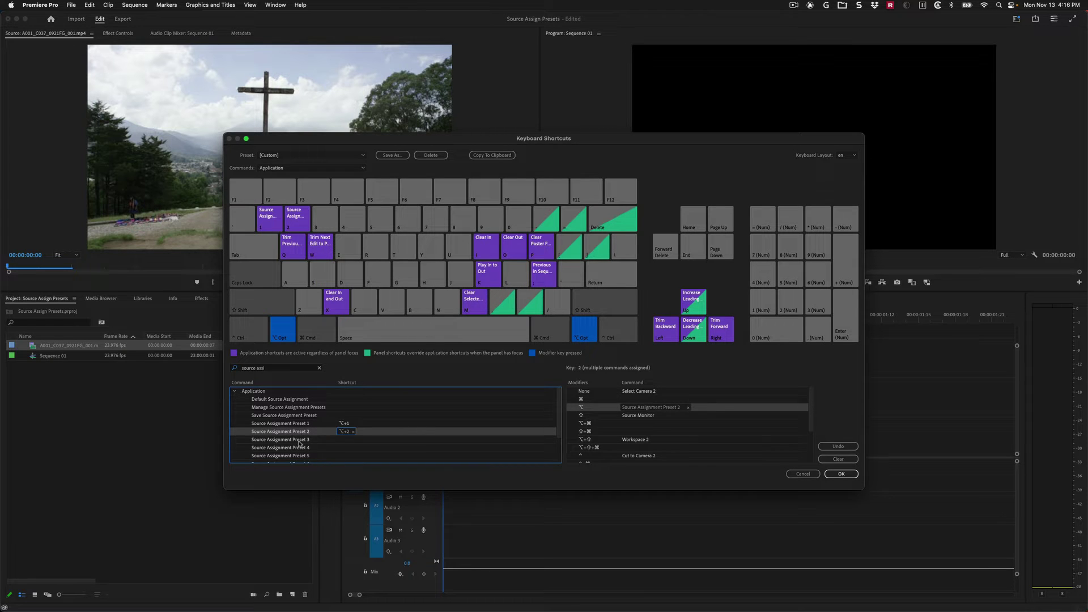
drag(299, 441, 326, 226)
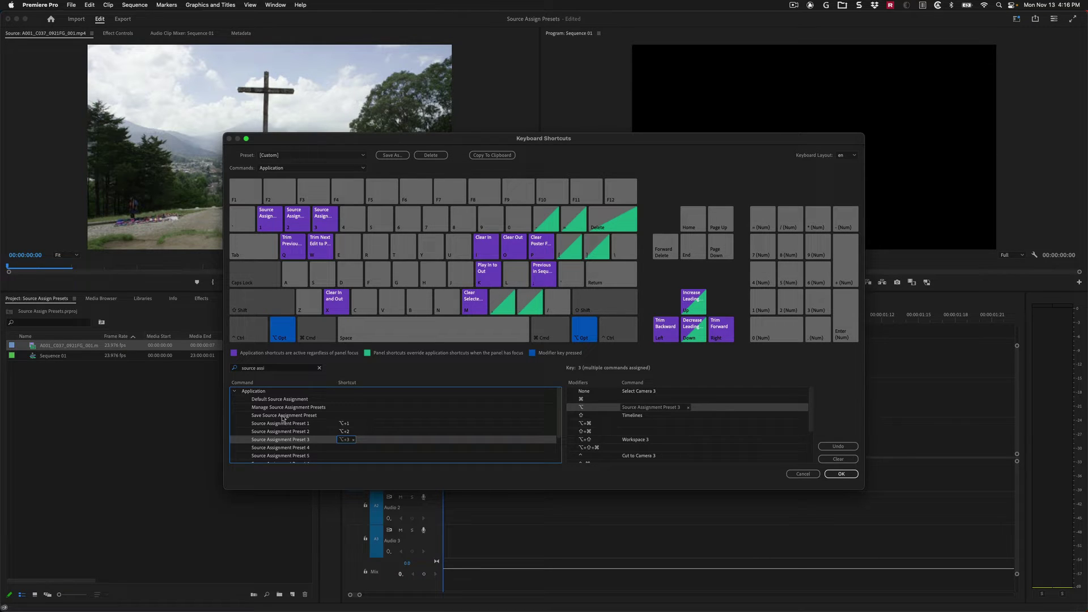
Step: Assign Option+7 to Save Source Assignment Preset and Option+8 to Manage Source Assignment Presets, and apply the shortcut changes
drag(290, 418, 436, 222)
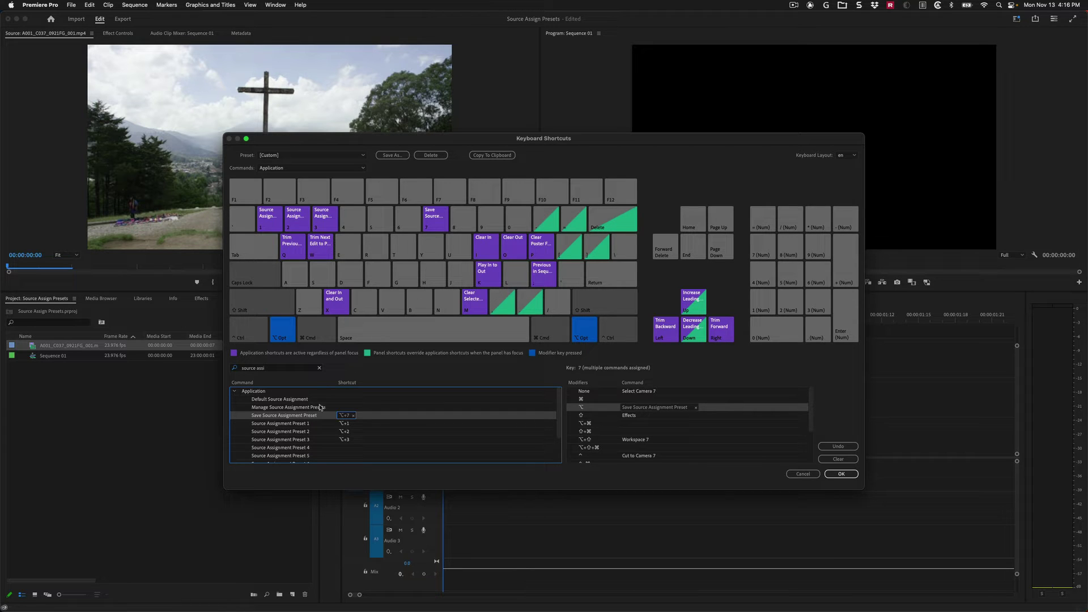
drag(320, 407, 463, 222)
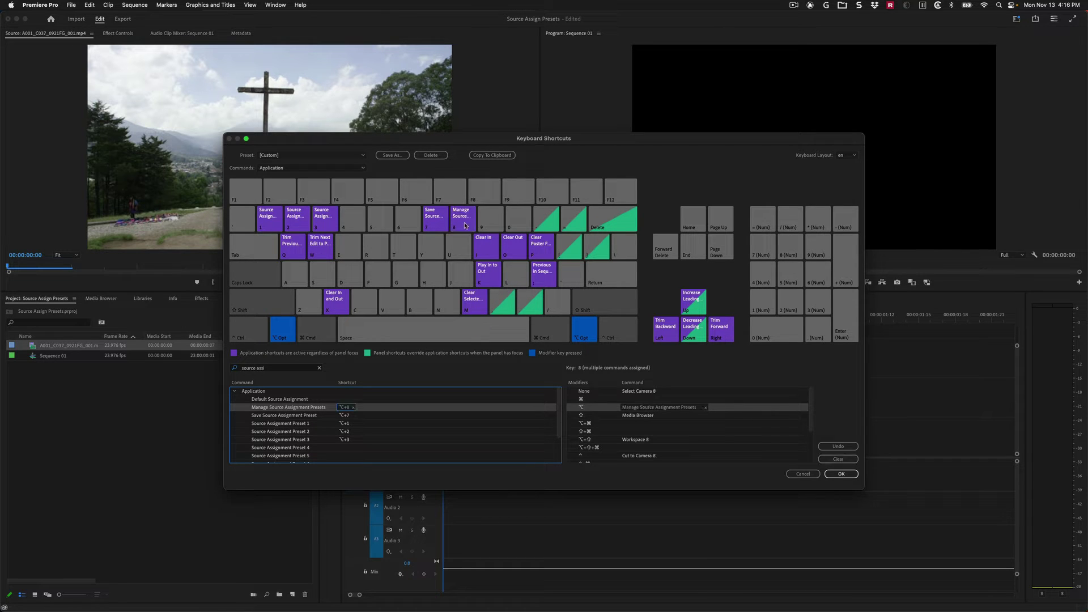
click(285, 333)
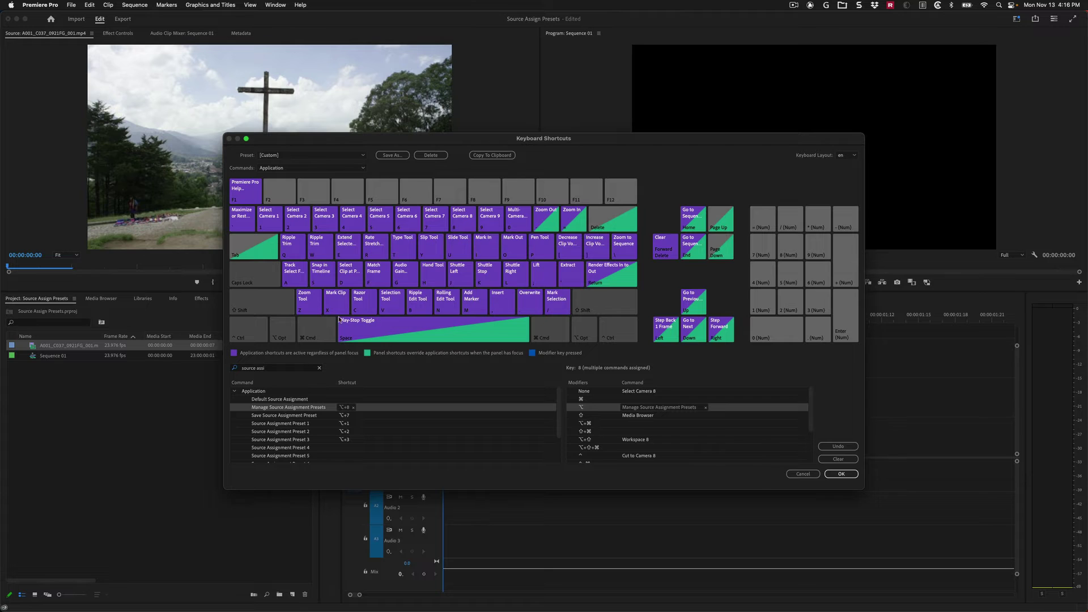
click(283, 331)
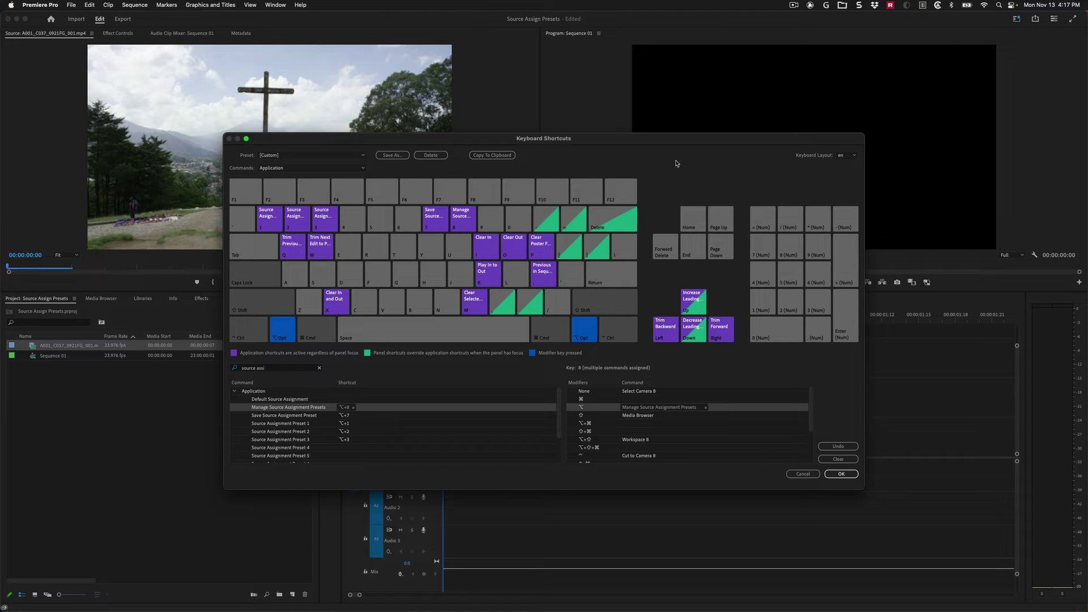
click(841, 474)
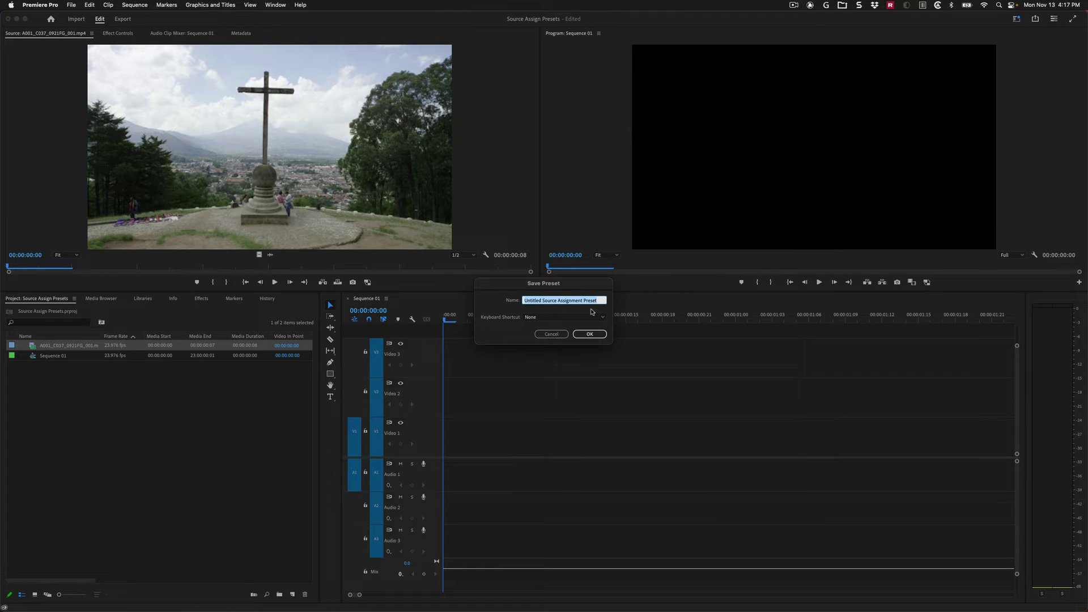
Step: Save the current source patching as preset "V1-V1, A1-A1", linked to the Source Assignment Preset 1 shortcut
text(V1-V1, SA)
key(BackSpace)
key(BackSpace)
key(BackSpace)
text(A1)
click(543, 316)
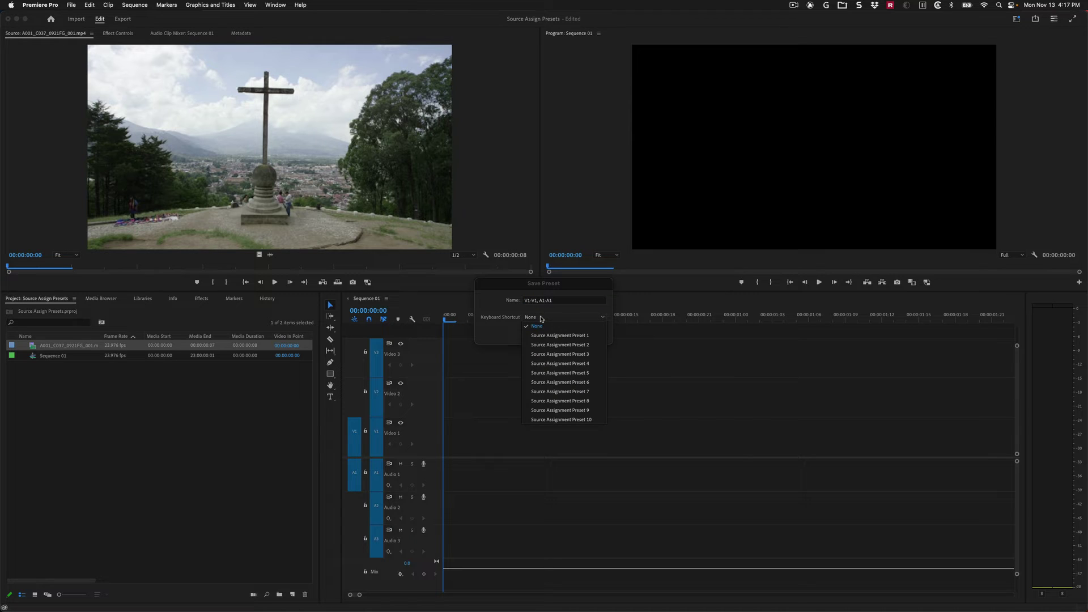
click(550, 336)
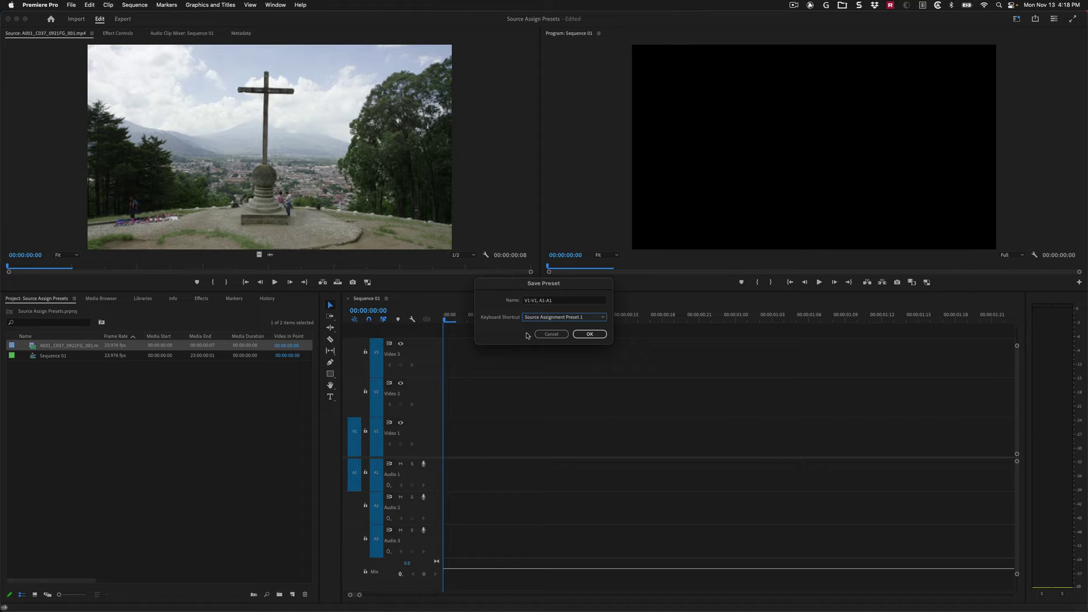
click(589, 334)
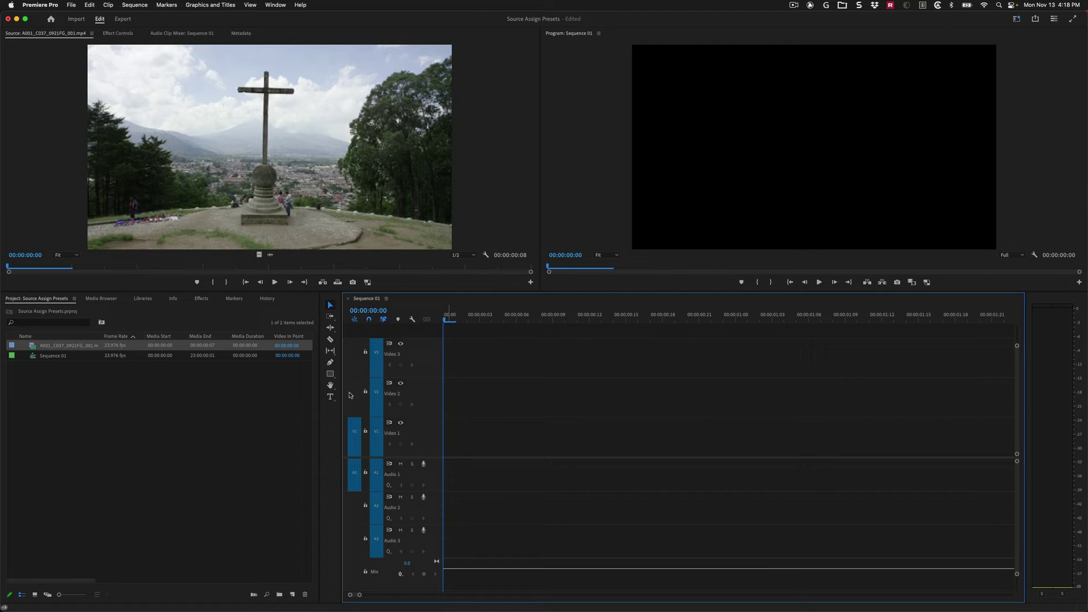
Step: Patch the source to V2 and A2 and save it as preset "V1-V2, A1-A2" with the Source Assignment Preset 2 shortcut
click(352, 396)
click(355, 507)
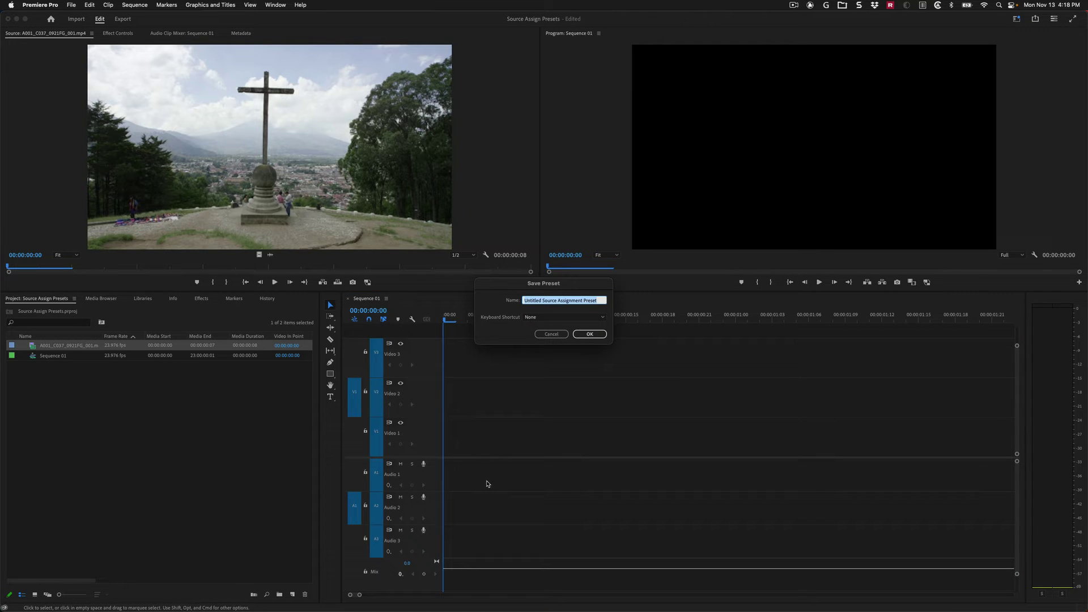
text(V1-V2, A)
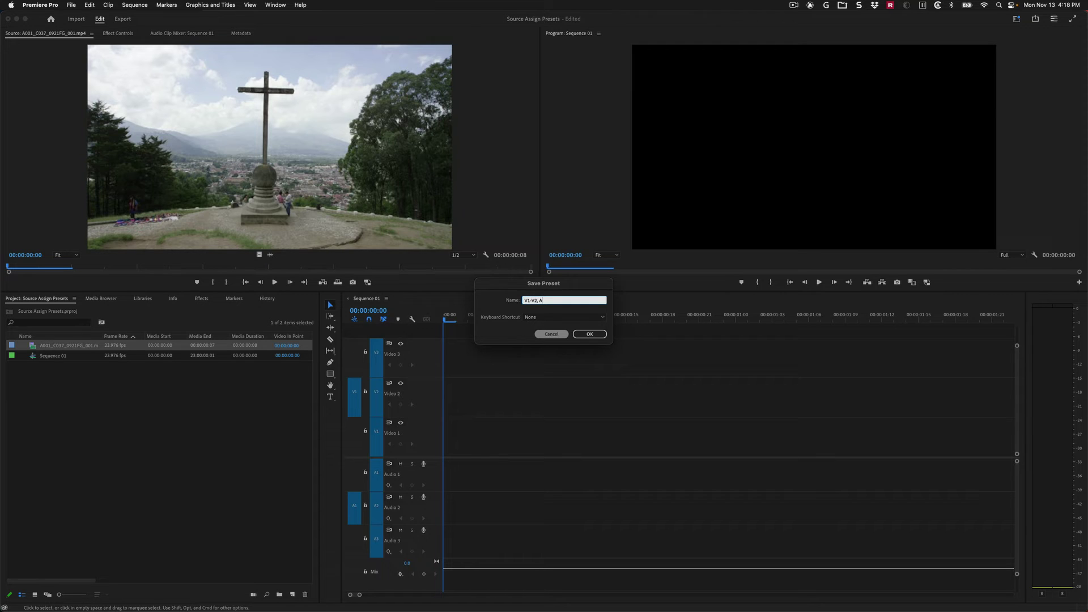
text(1-A2)
click(547, 317)
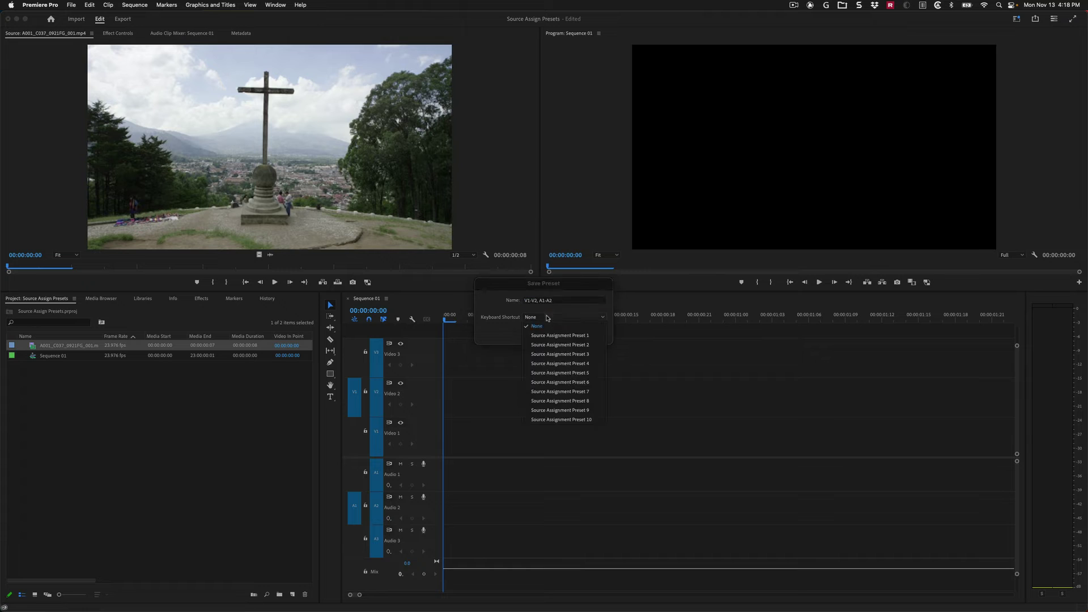
click(555, 345)
click(589, 335)
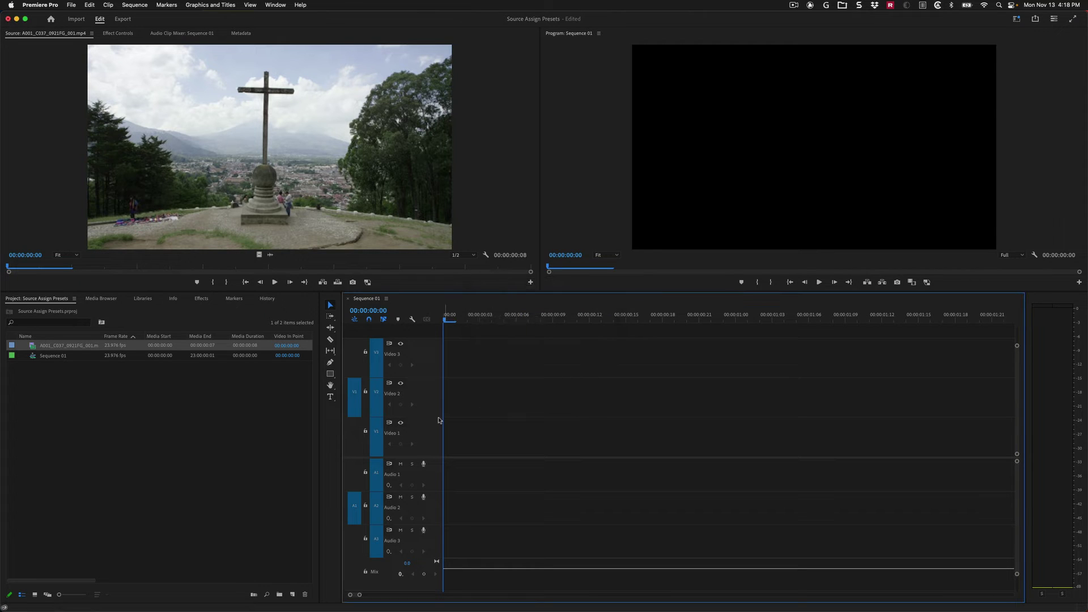
Step: Patch the source to V3 and A3 and save it as preset "V1-V3, A1-A3" with the Source Assignment Preset 3 shortcut
click(359, 369)
click(360, 535)
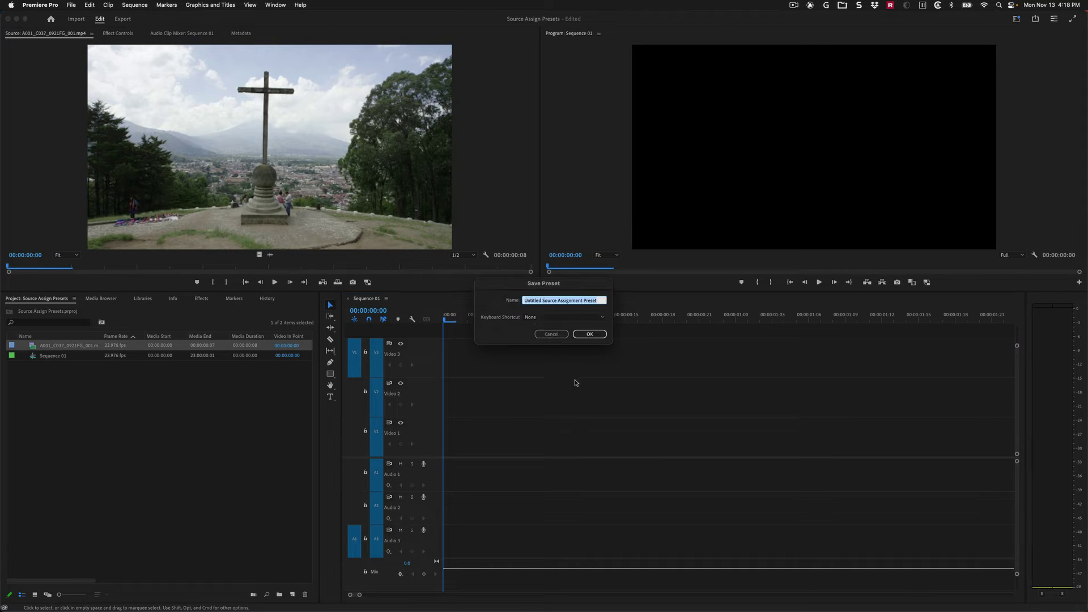
text(V1-V3, A1-A3)
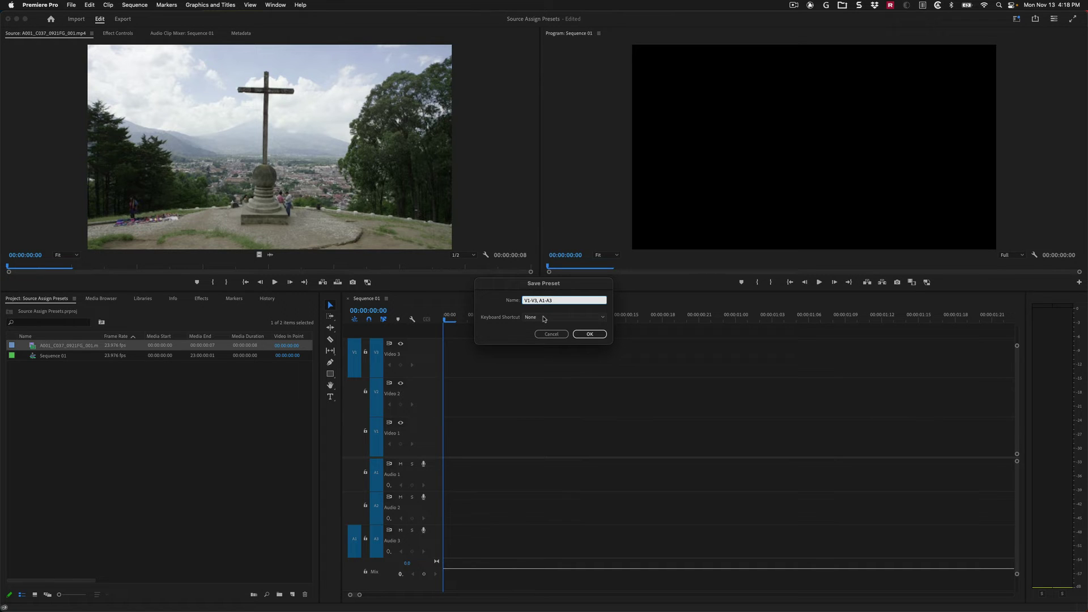
click(543, 318)
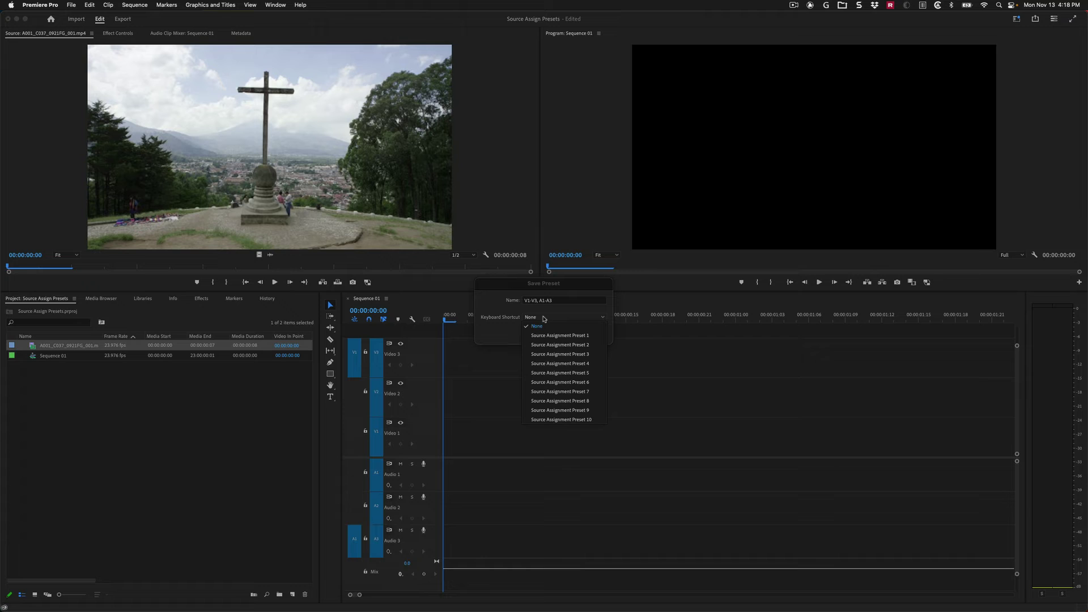
click(573, 355)
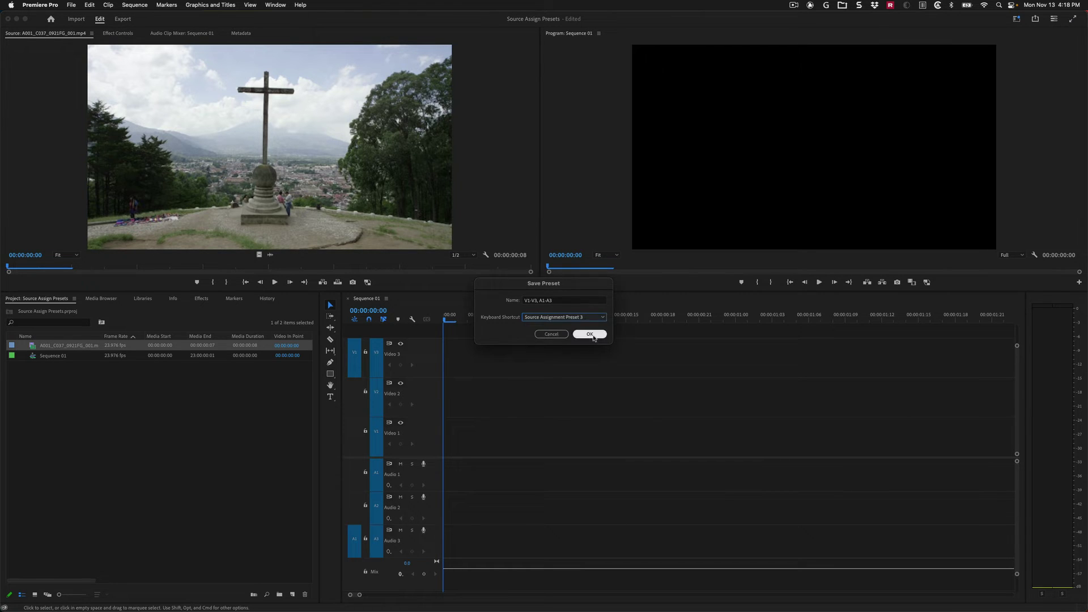
click(590, 334)
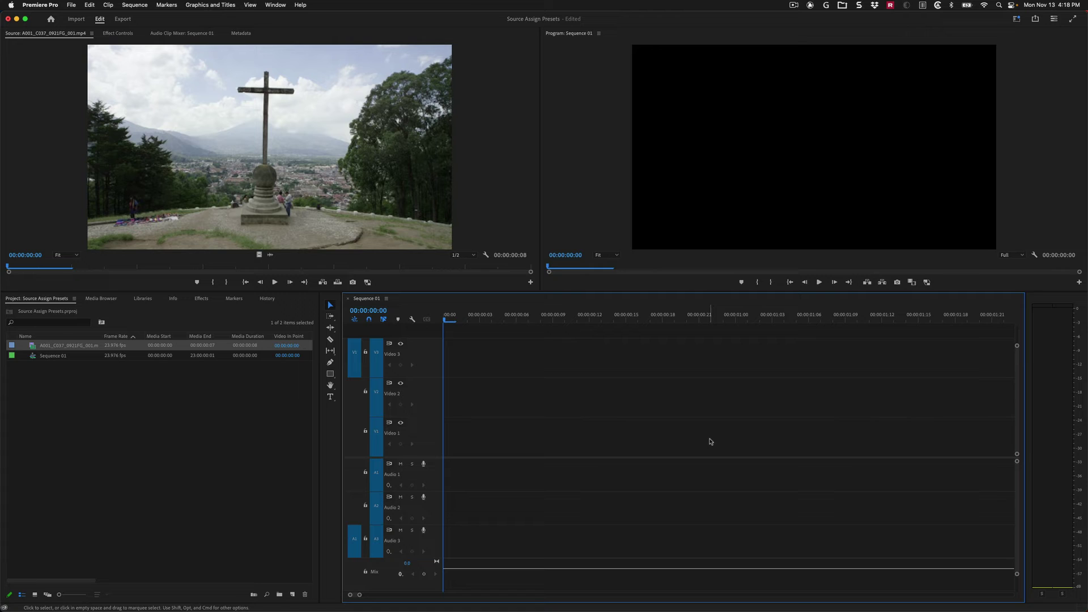
Step: Test the shortcuts by cycling the source patching repeatedly through presets 1, 2 and 3, ending on preset 2
key(super+shift+1)
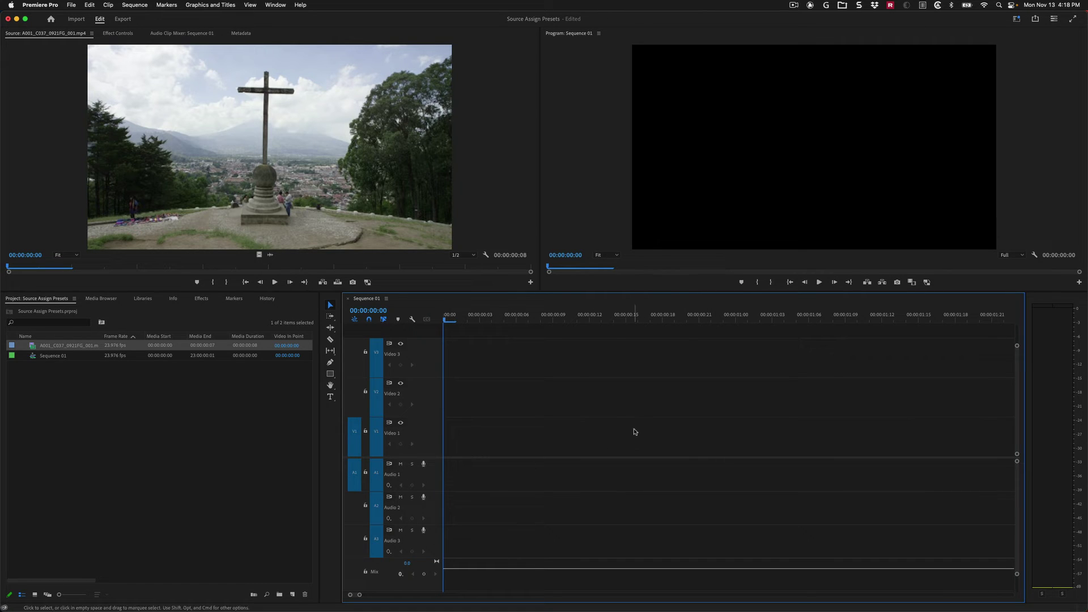
key(super+shift+2)
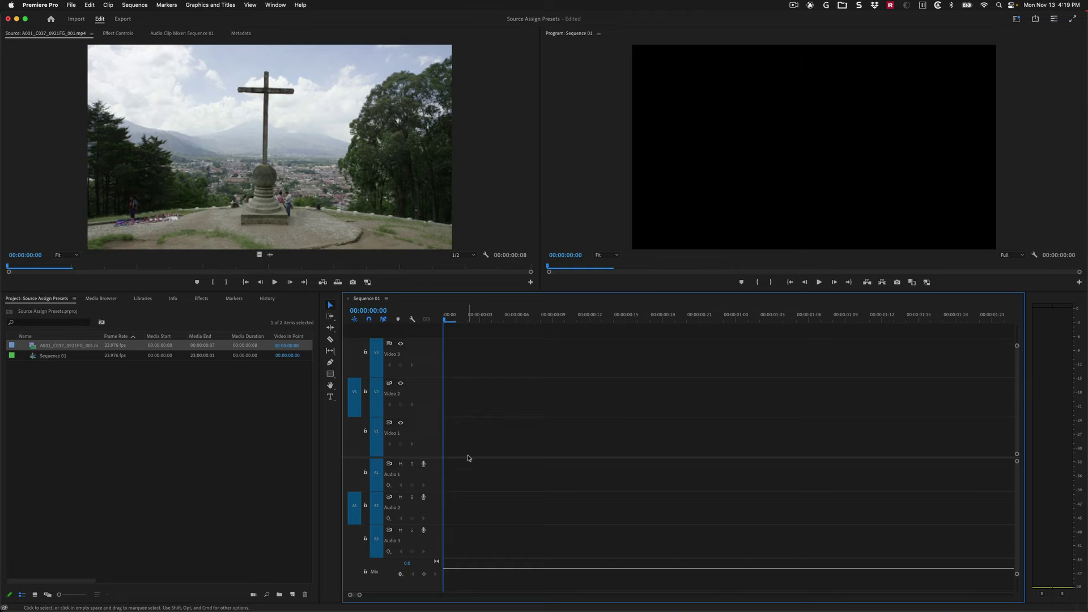
key(super+shift+3)
key(super+shift+1)
key(super+shift+2)
key(super+shift+3)
key(super+shift+1)
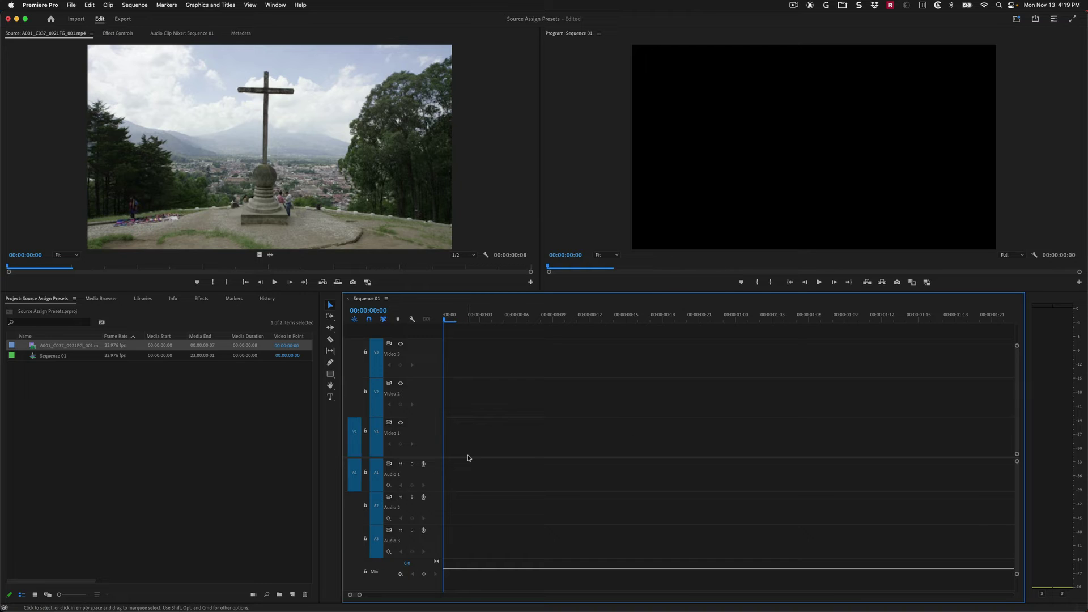
key(super+shift+2)
key(super+shift+3)
key(super+shift+1)
key(super+shift+2)
key(super+shift+3)
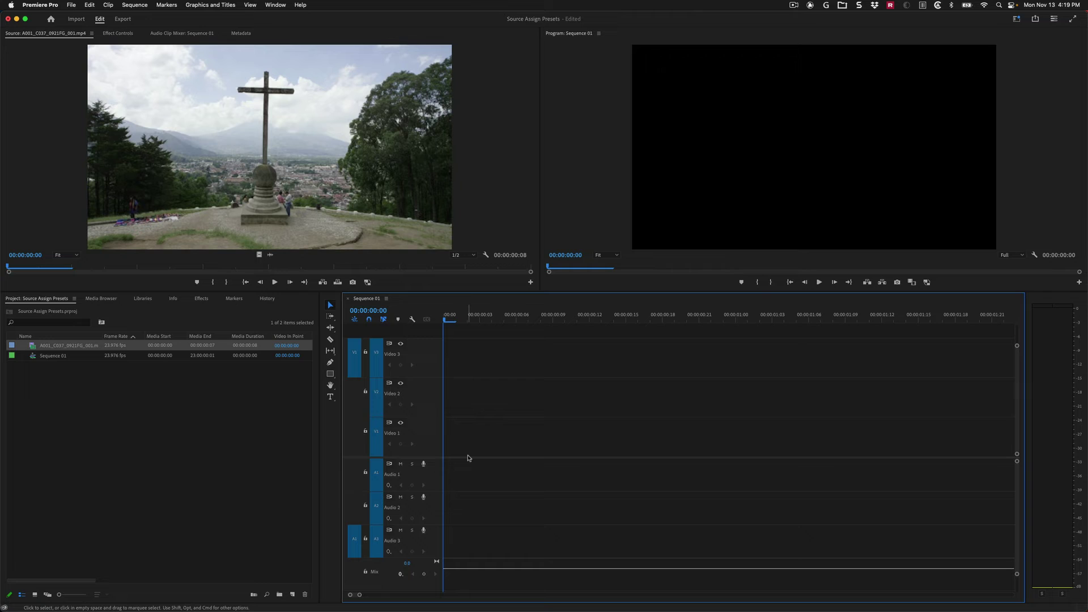
key(super+shift+1)
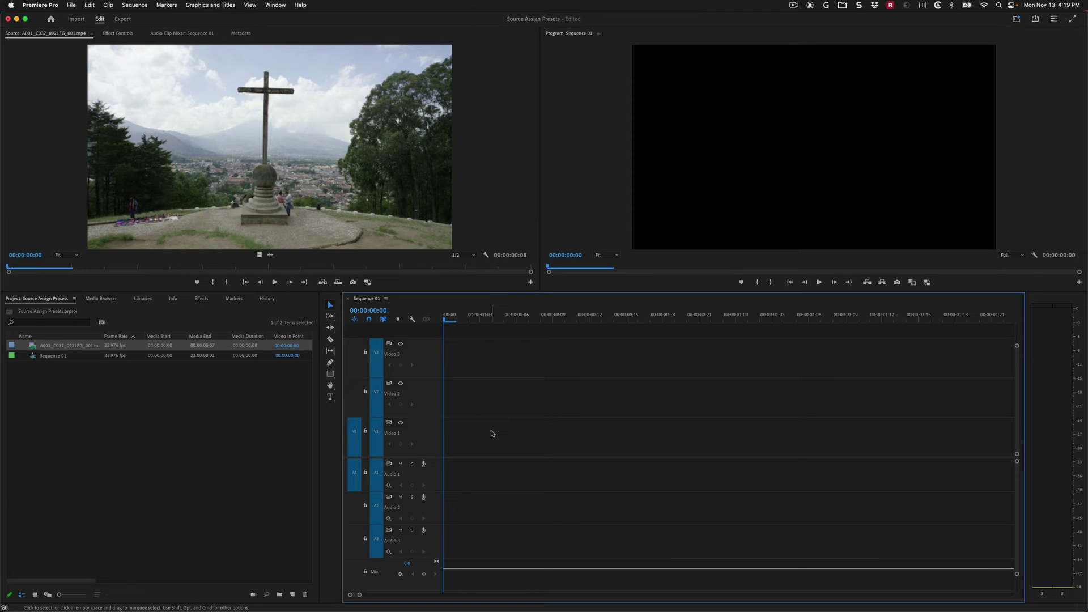
key(super+shift+2)
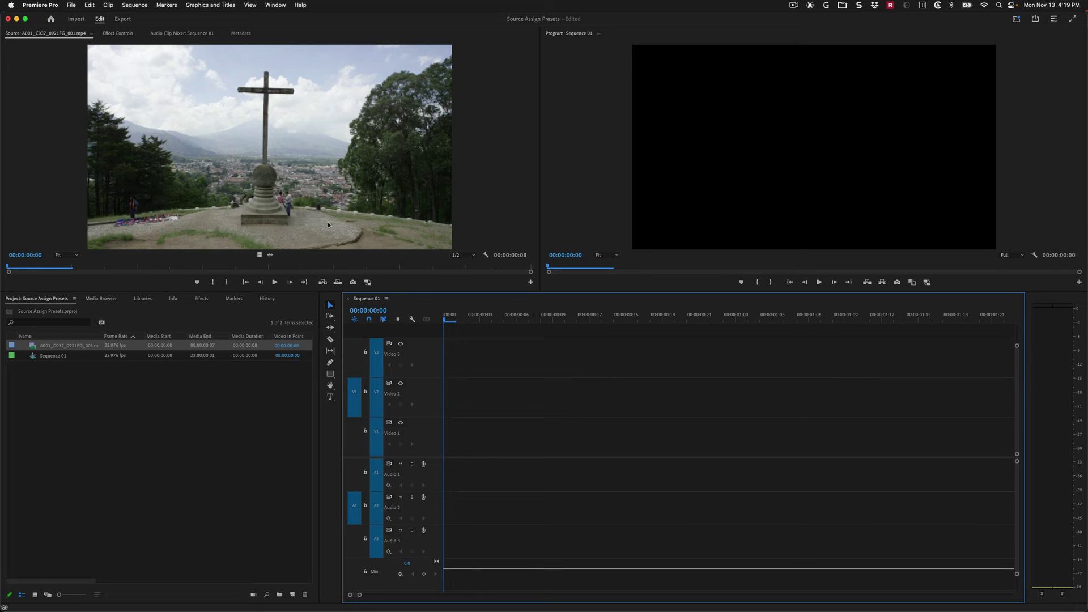
Step: Display the Option-modified keyboard shortcut assignments and search the shortcut commands for "toggle"
key(super+alt+k)
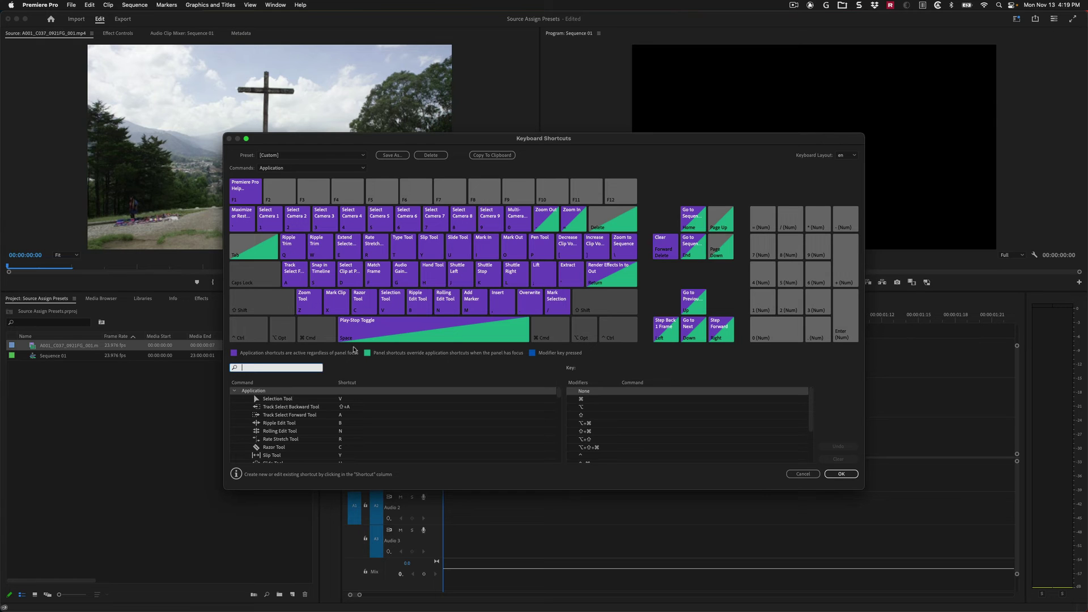
click(285, 335)
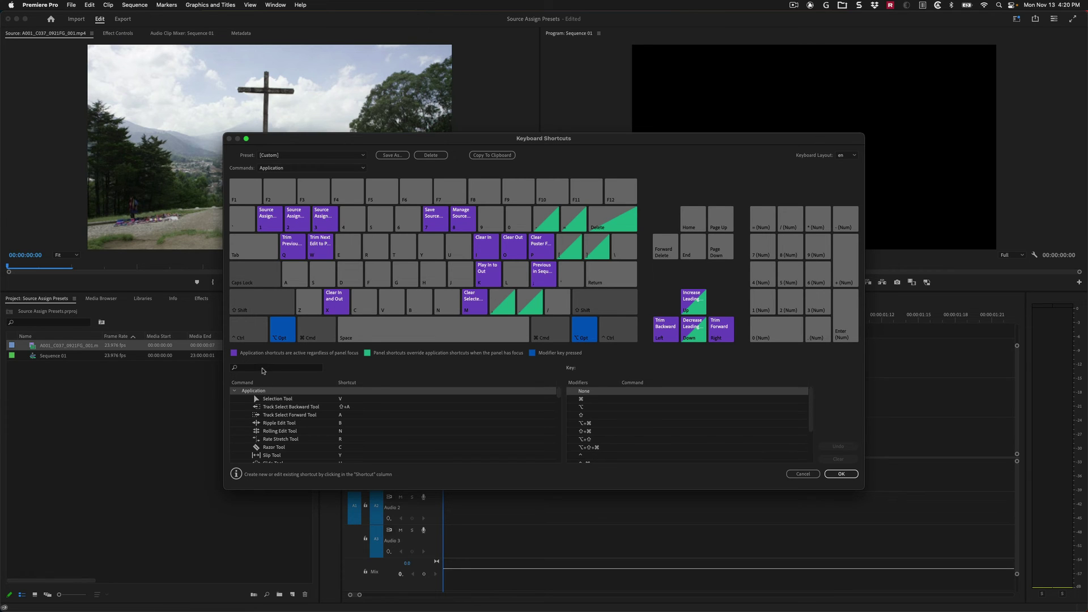
click(262, 368)
text(toog)
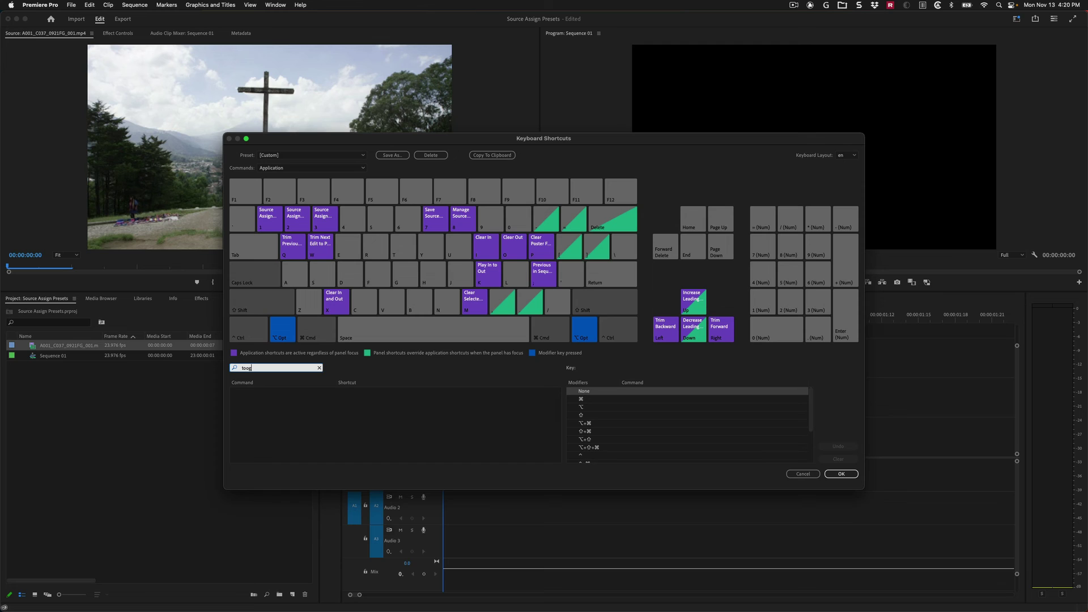
text(le)
key(BackSpace)
key(BackSpace)
key(BackSpace)
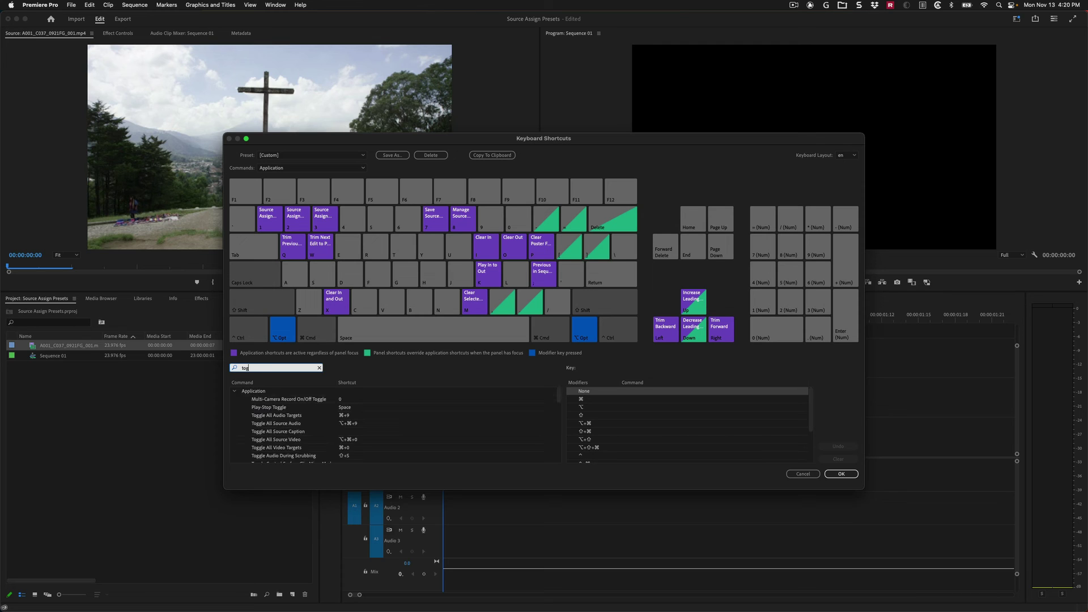
text(ggle)
Step: Assign Option+5 to Toggle All Source Video and Option+6 to Toggle All Source Audio, and apply the shortcut changes
click(278, 442)
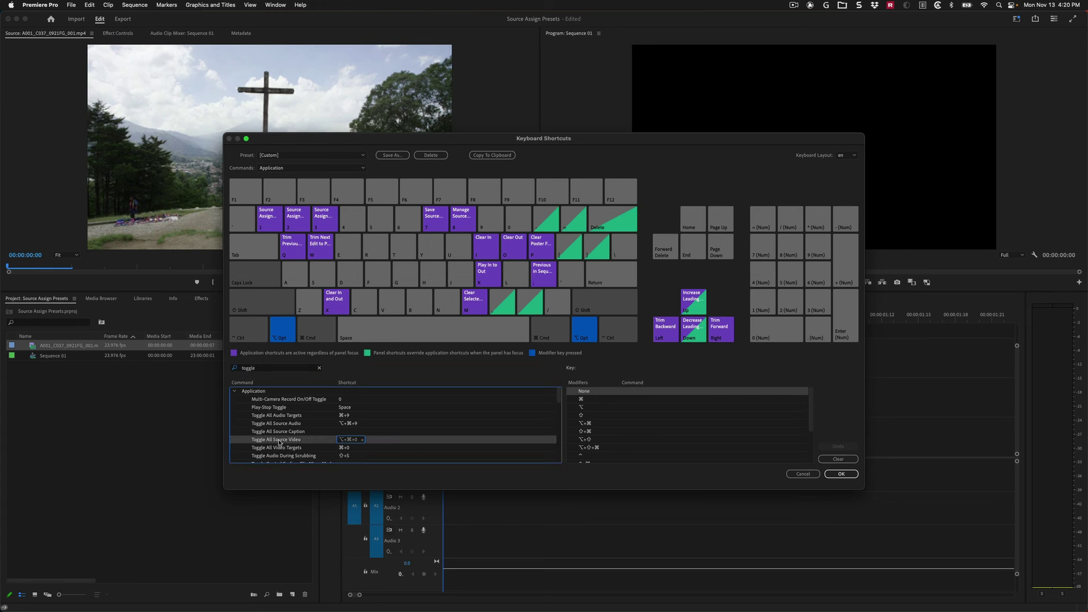
drag(279, 442, 378, 221)
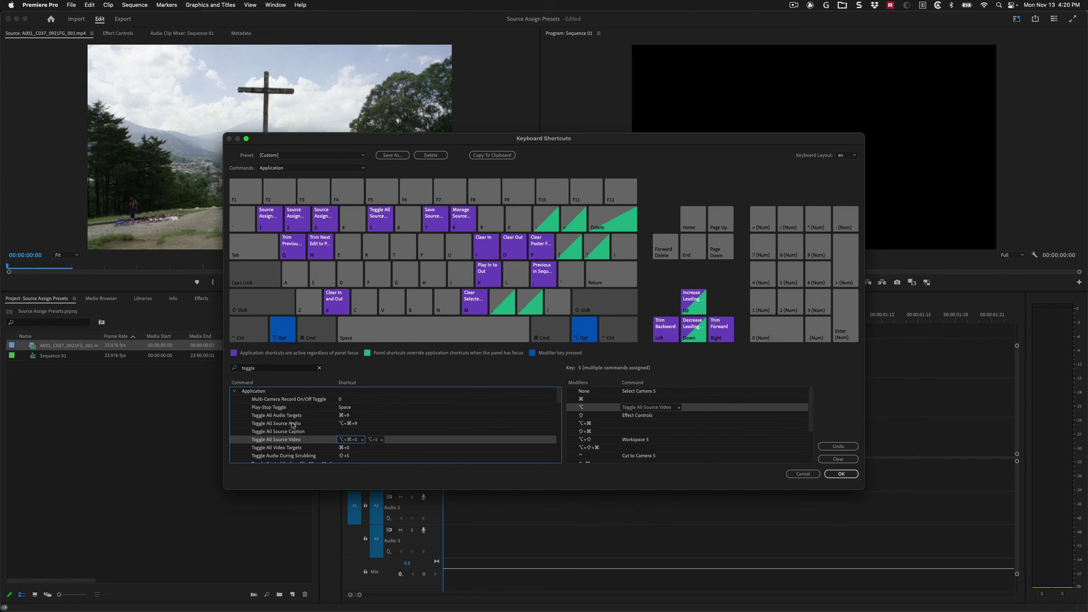
drag(293, 425, 405, 221)
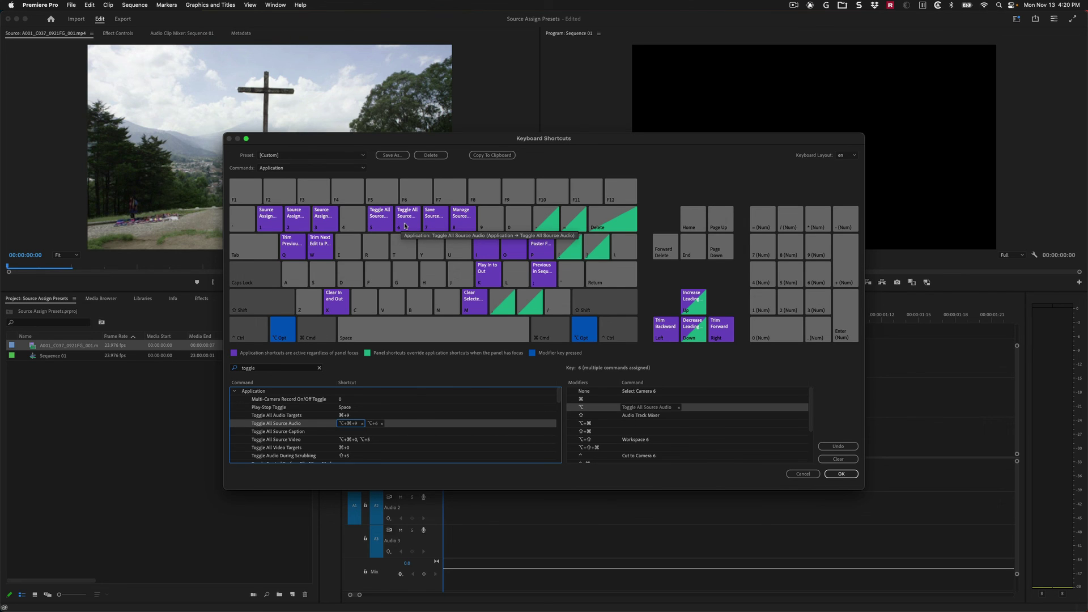
click(841, 473)
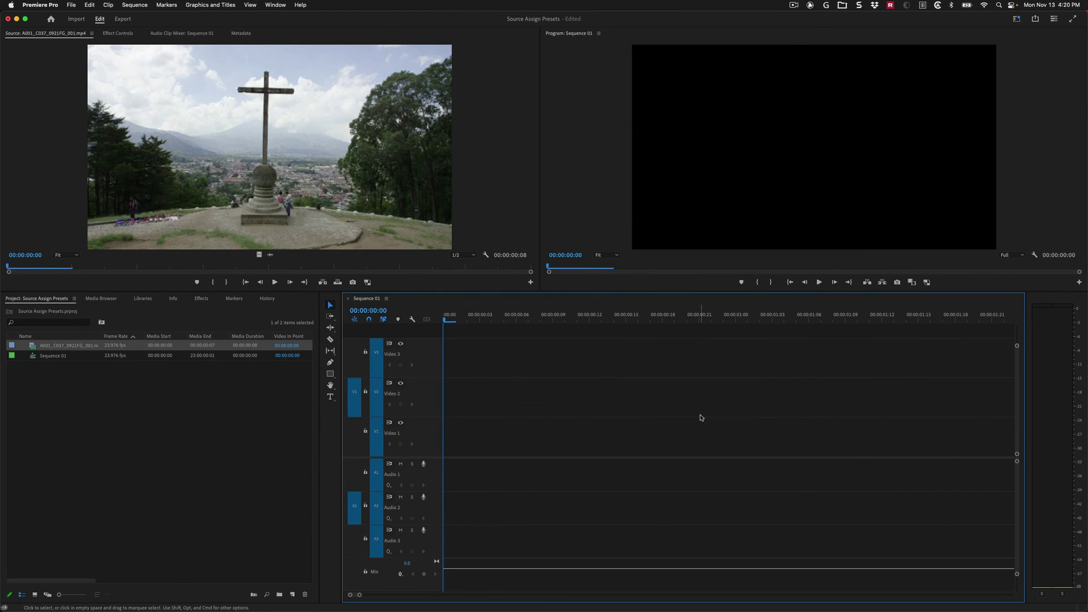
Step: Cycle the source patching through presets 1, 2 and 3, and finish on preset 2 with V2 and A2
key(1)
key(2)
key(3)
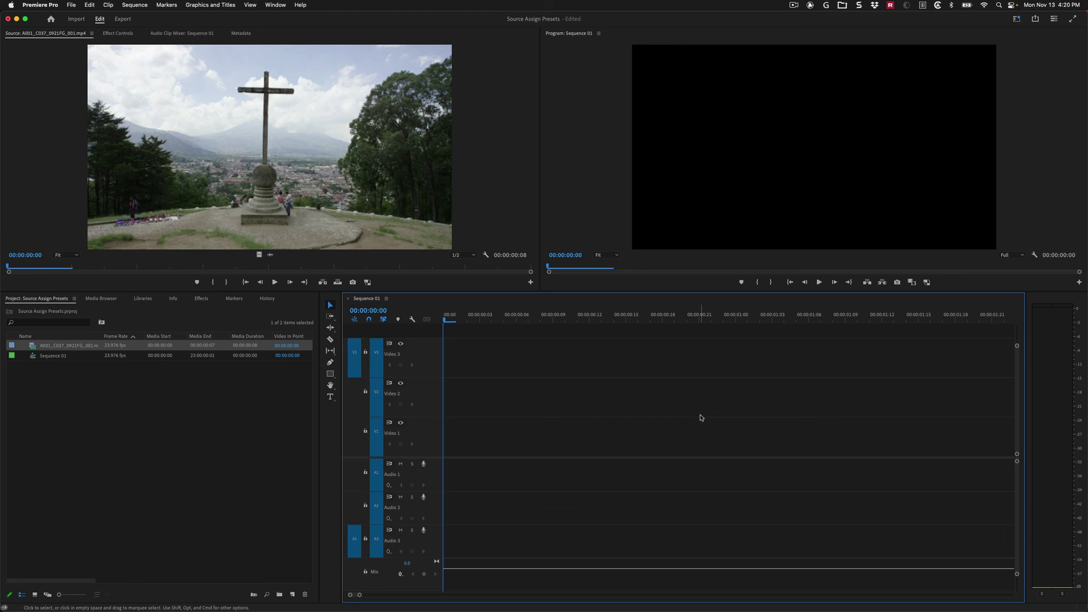
key(1)
key(2)
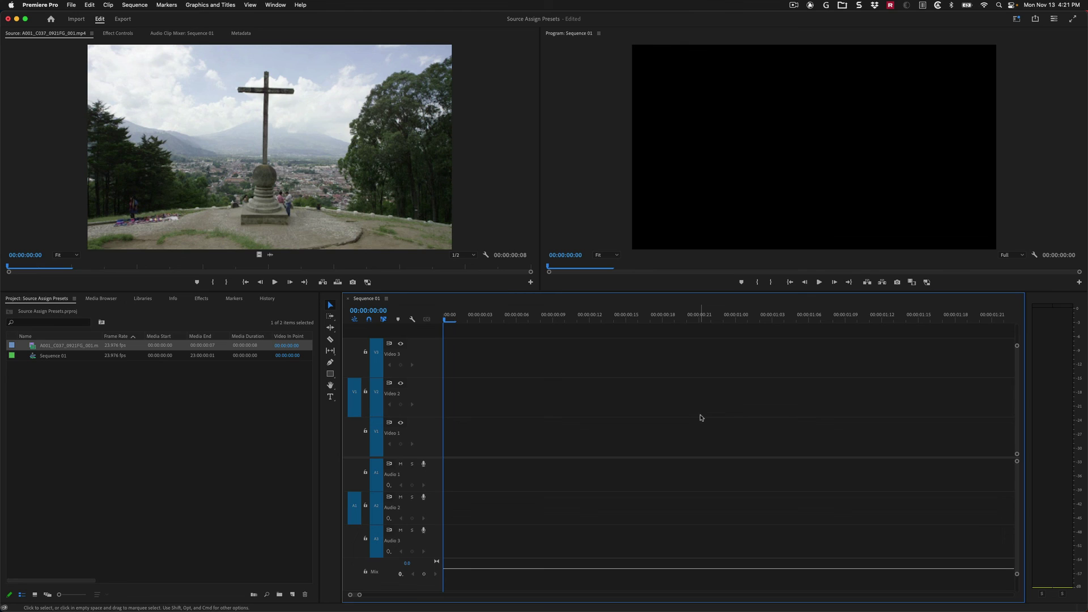
Step: Test the source patching shortcuts again, ending with the source patched to V1 and A1
key(4)
key(4)
key(2)
key(2)
key(1)
key(3)
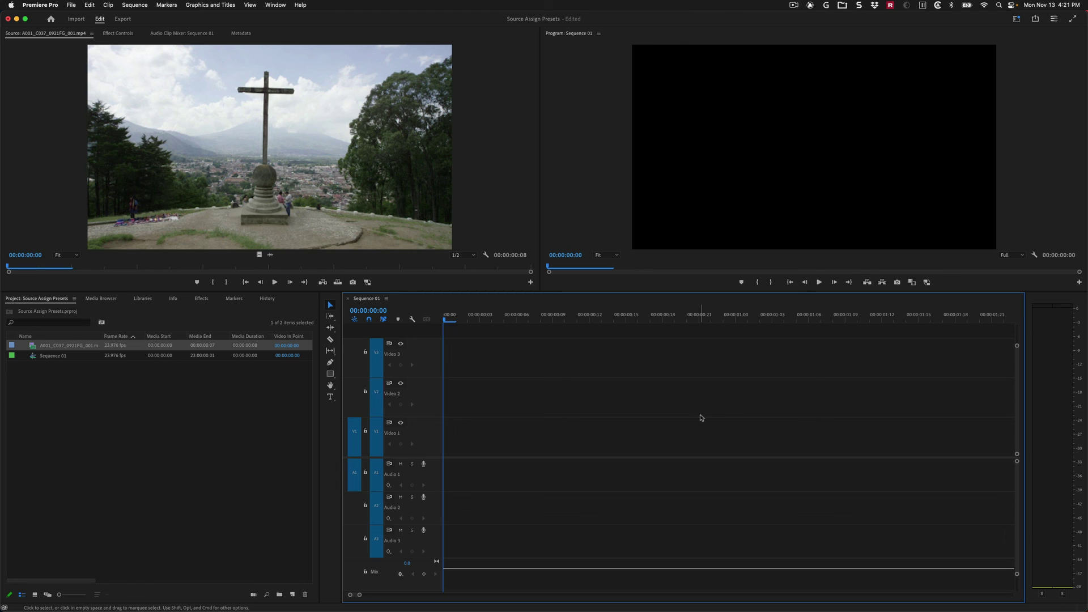
Step: Try the source assignment shortcuts repeatedly and leave the source patched to V2 and A2 using preset 2
key(alt+1)
key(alt+shift+1)
key(alt+1)
key(alt+shift+1)
key(2)
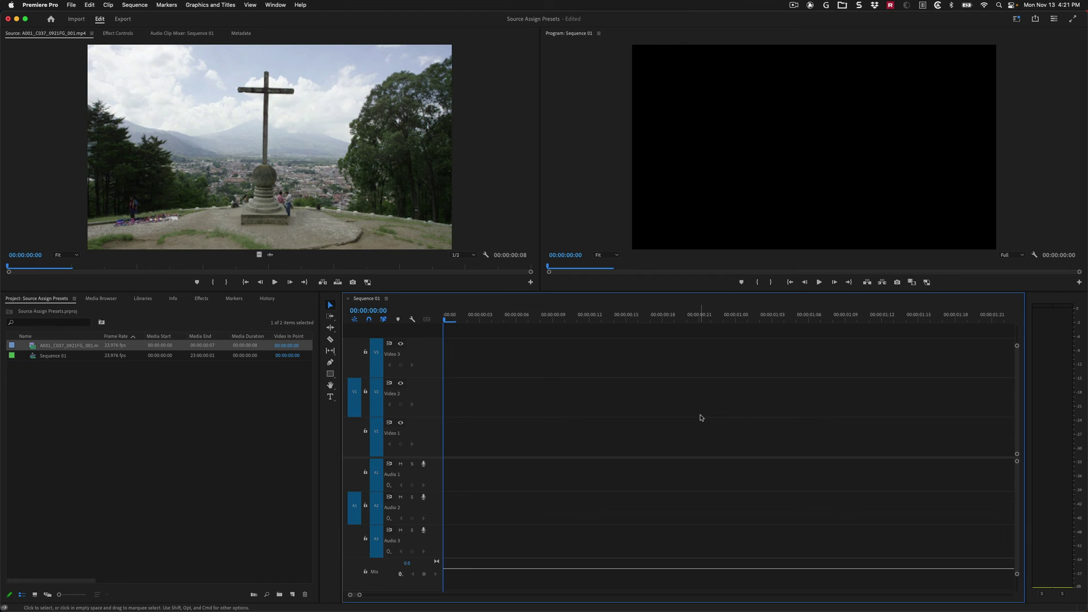
key(alt+1)
key(alt+shift+1)
key(alt+1)
key(alt+shift+1)
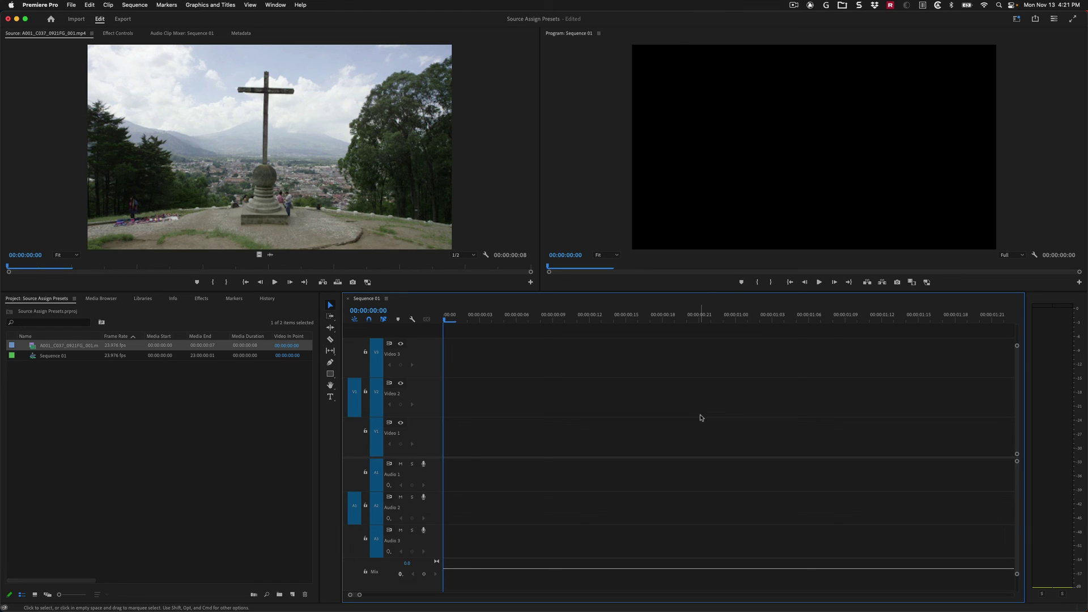